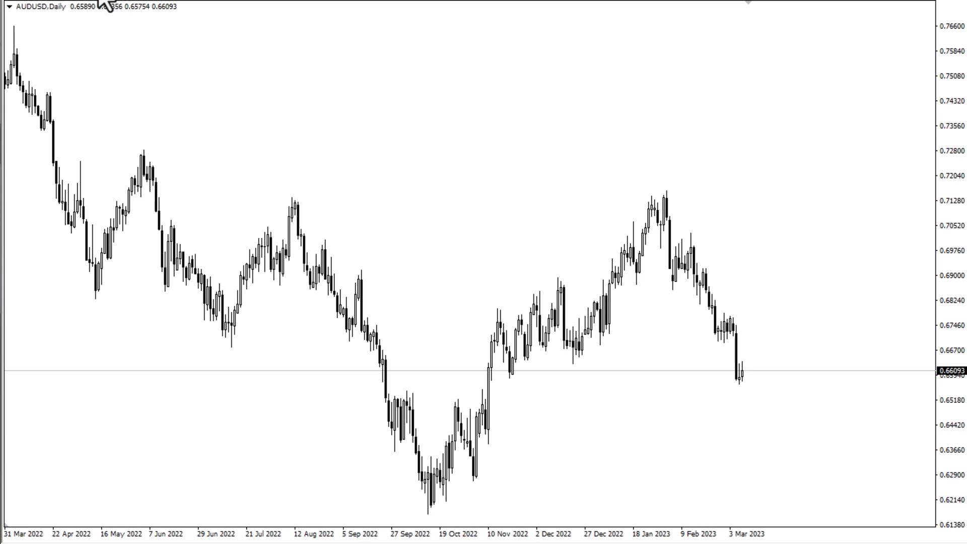
Draw the falling red upper line and a flat red base line beneath it.
left_click_drag(543, 64, 651, 128)
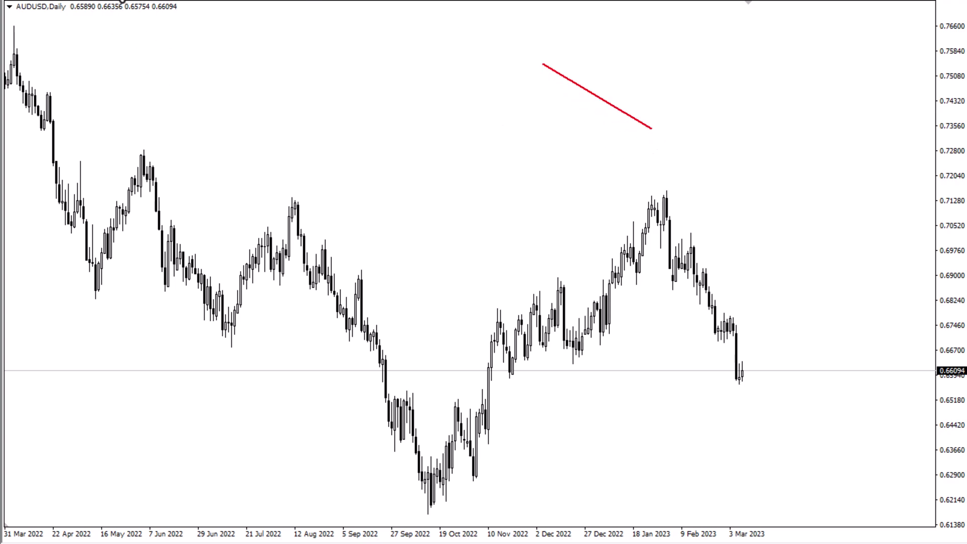
left_click(106, 3)
left_click_drag(539, 131, 652, 130)
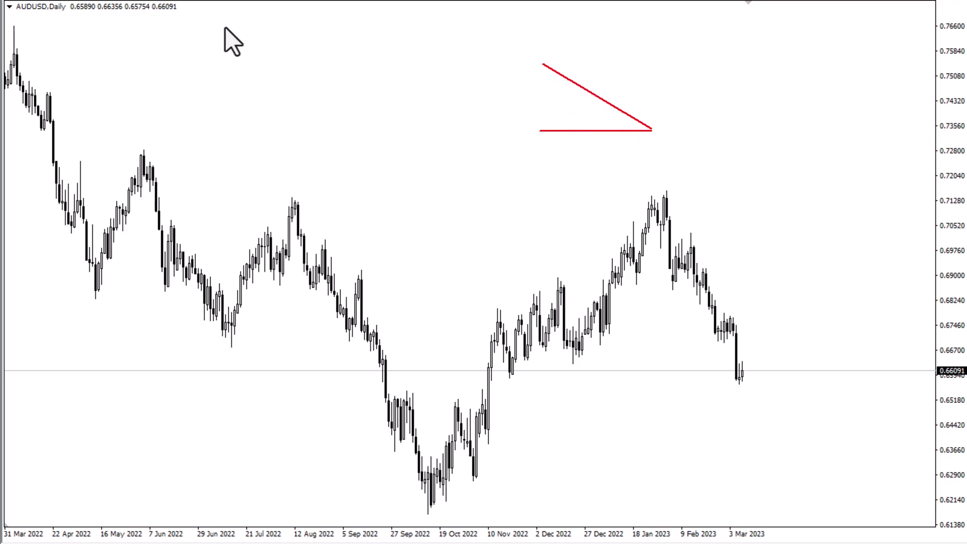
Add zigzag swing legs between the falling line and the base.
left_click(116, 2)
mouse_move(537, 76)
left_mouse_down()
mouse_move(564, 130)
mouse_move(569, 84)
mouse_move(594, 134)
left_mouse_up()
left_click(117, 3)
left_click(117, 2)
left_click(116, 4)
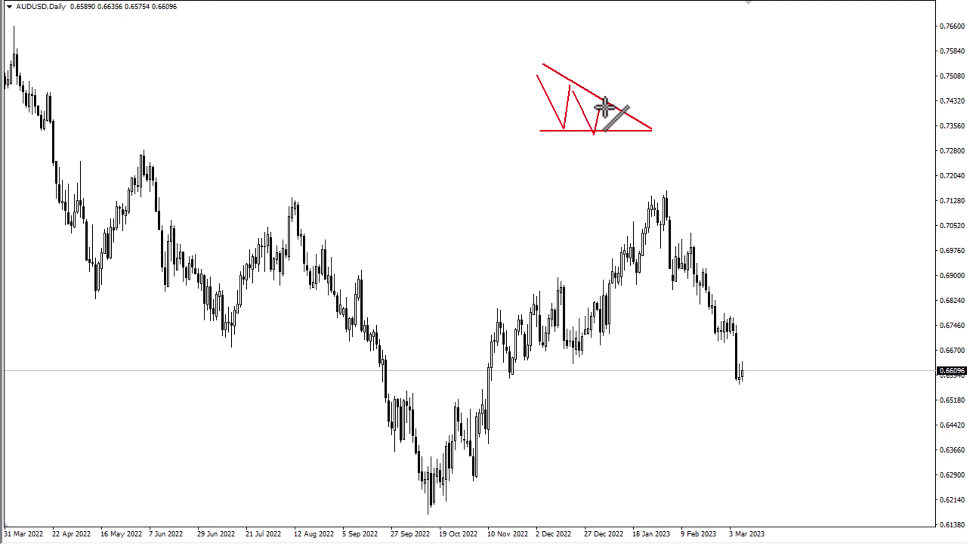
Draw a breakdown leg from the apex through the base, plus a vertical measured-move line below it.
left_click_drag(600, 104, 632, 176)
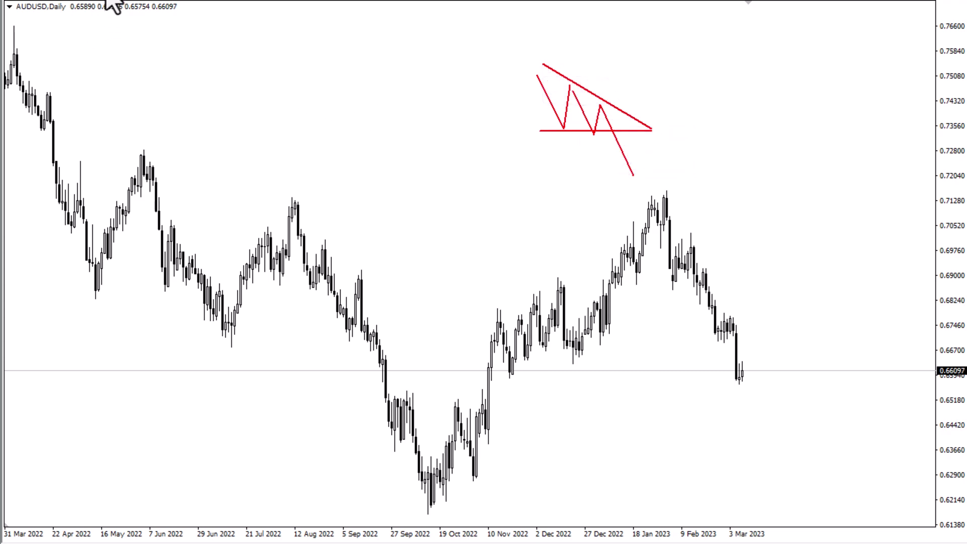
mouse_move(527, 69)
left_mouse_down()
mouse_move(530, 133)
mouse_move(551, 113)
mouse_move(631, 158)
left_mouse_up()
double_click(528, 104)
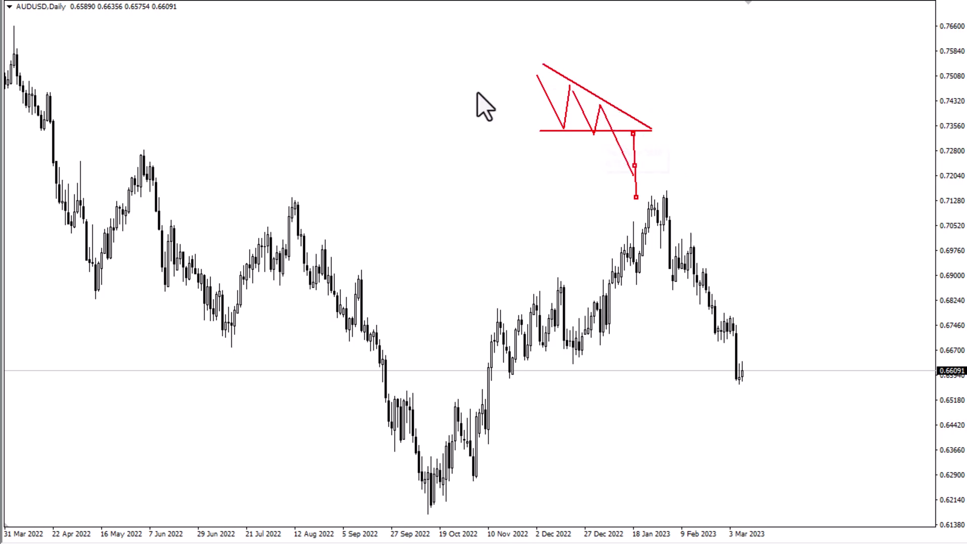
Delete all eight red trendlines through the Objects List, then close the list.
right_click(433, 58)
left_click(483, 143)
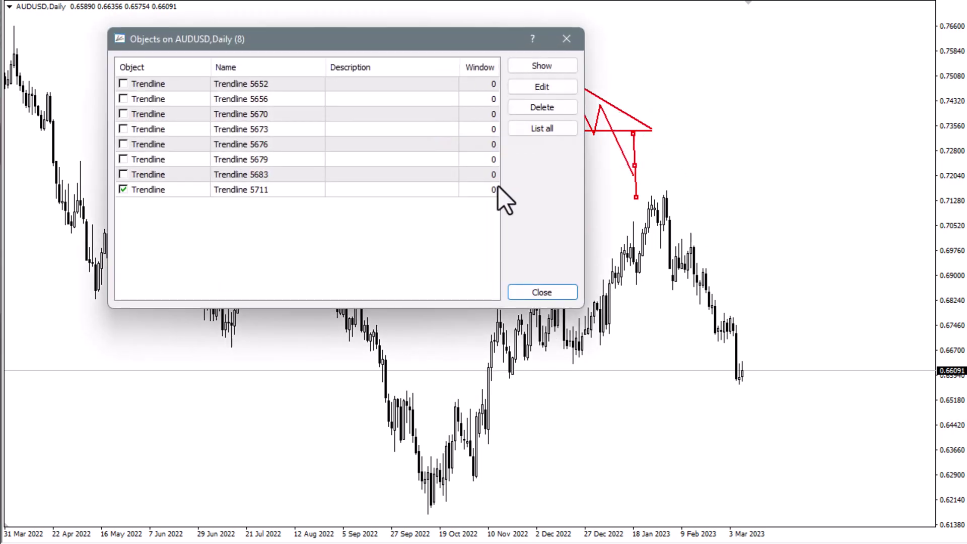
left_click(433, 86)
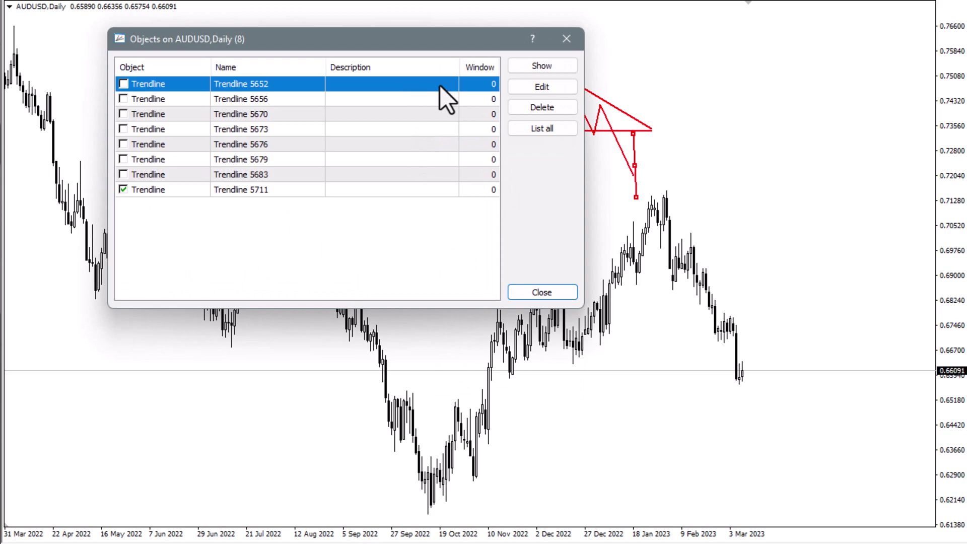
left_click(542, 103)
left_click(542, 103)
left_click(543, 104)
left_click(543, 104)
left_click(542, 103)
left_click(542, 104)
left_click(542, 104)
left_click(542, 104)
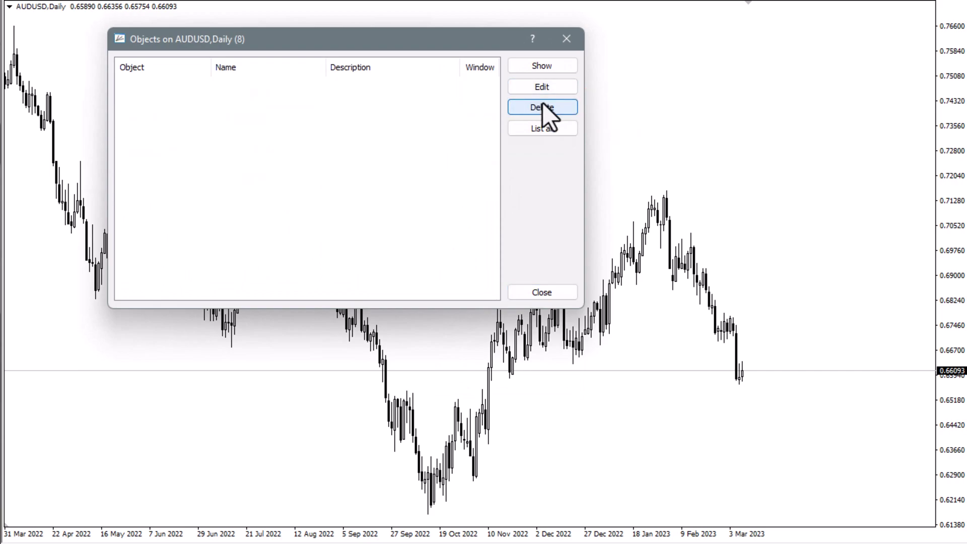
left_click(569, 39)
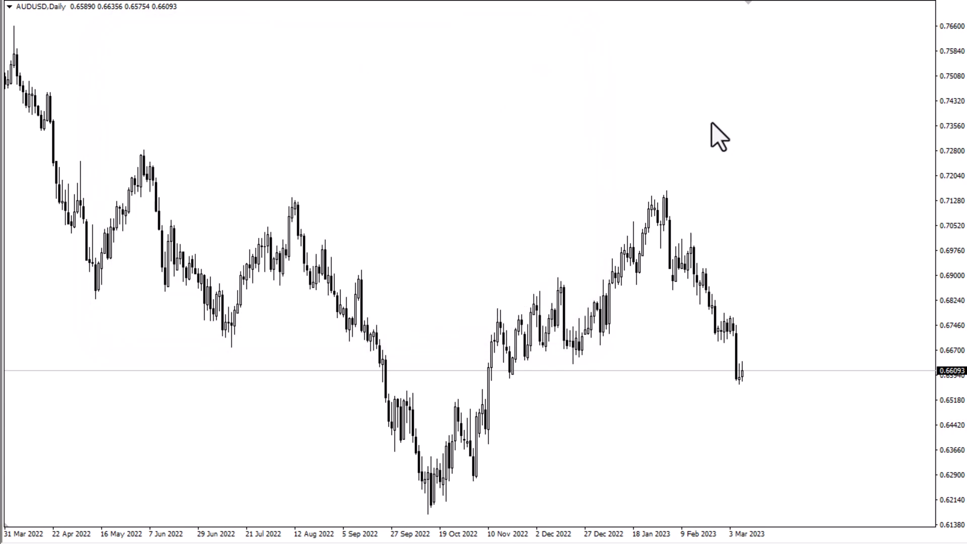
Scroll the AUDUSD daily chart back to show Nov 2020 through Jan 2022.
left_click_drag(463, 104, 673, 100)
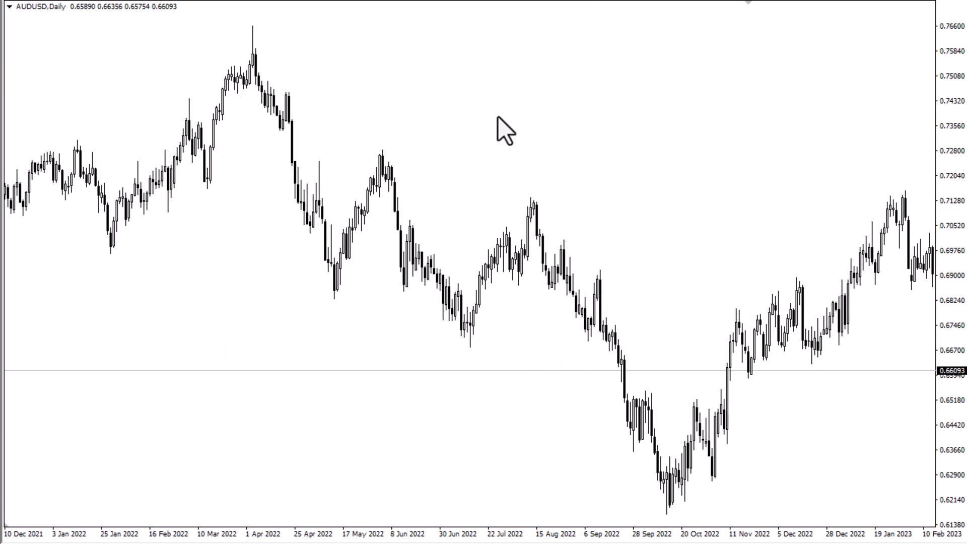
left_click_drag(500, 129, 756, 91)
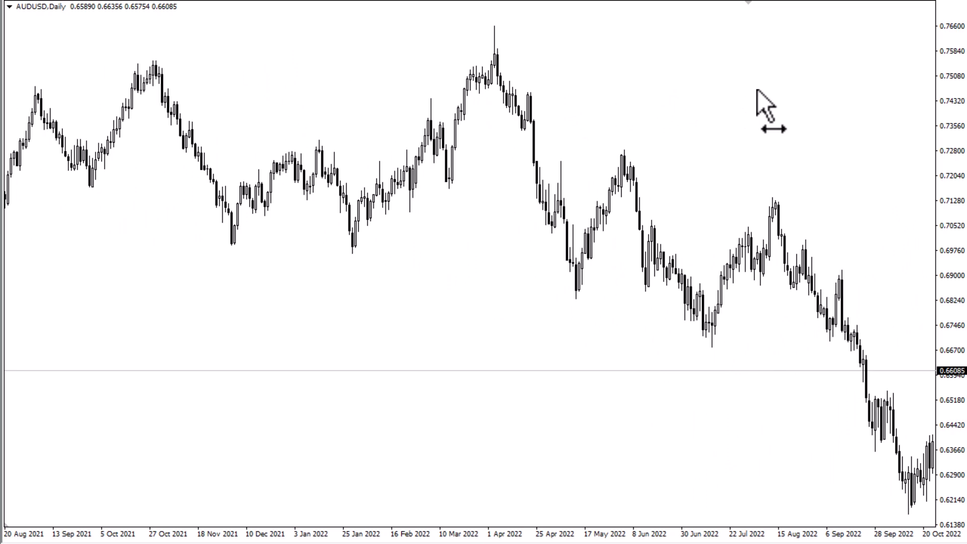
left_click_drag(358, 103, 691, 69)
left_click_drag(446, 111, 640, 97)
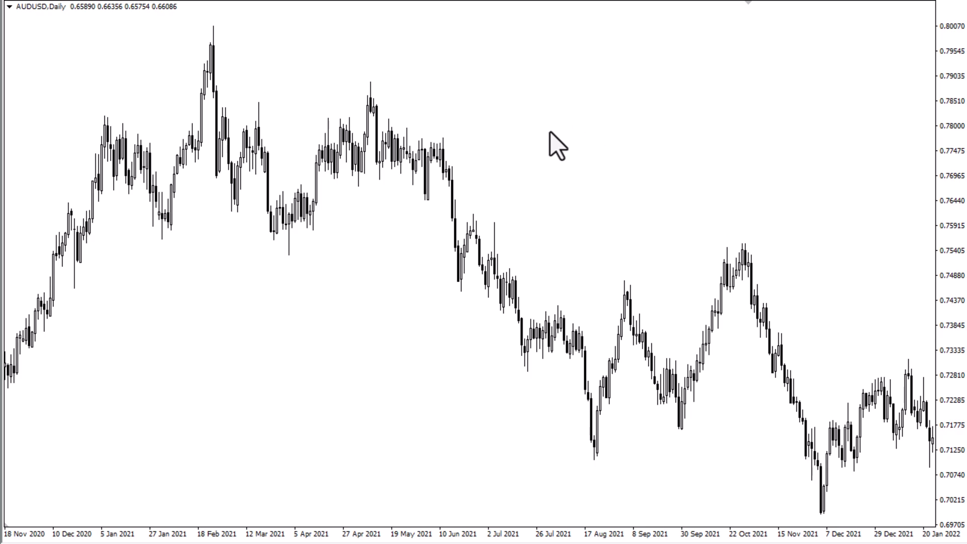
Draw a red flat base along the July 2021 lows and a falling line from the July high.
left_click_drag(579, 148, 545, 164)
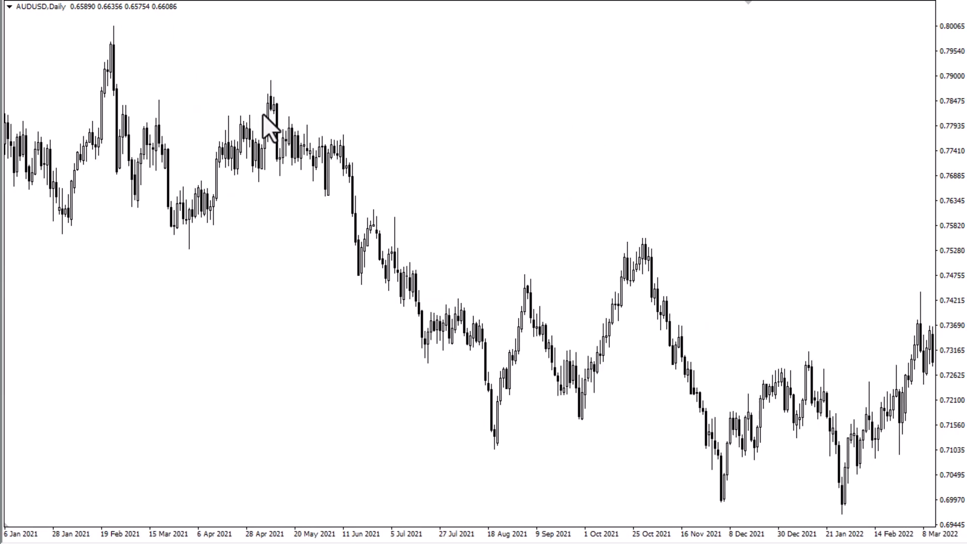
left_click(103, 4)
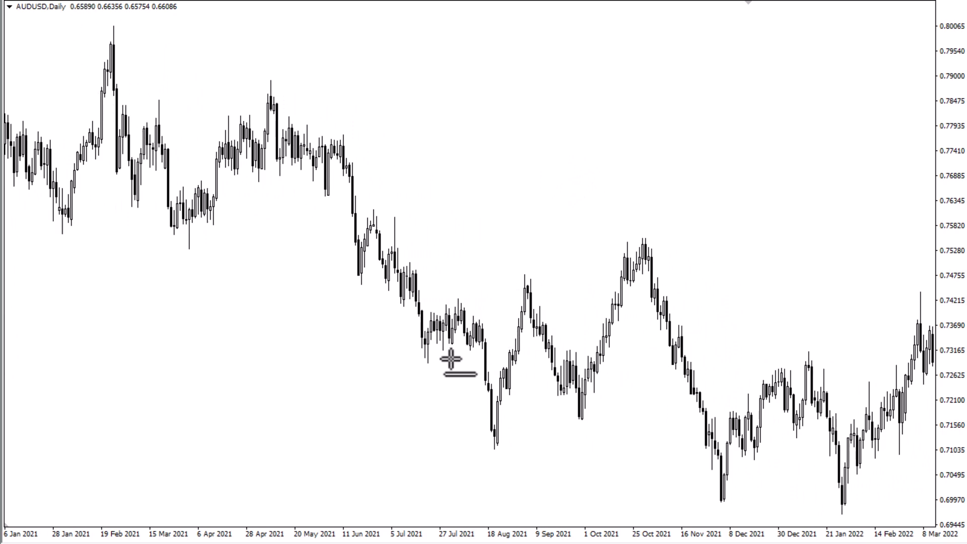
left_click(112, 4)
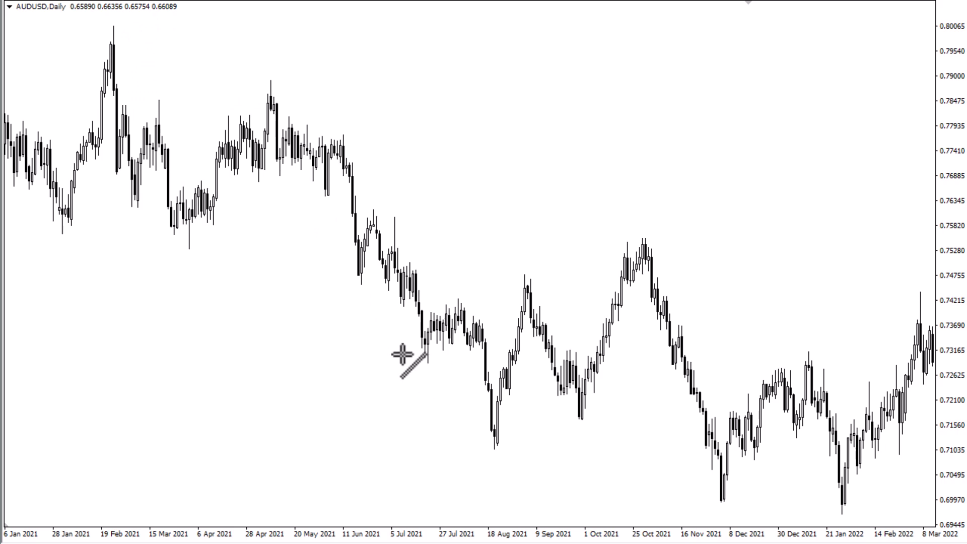
left_click_drag(402, 353, 518, 351)
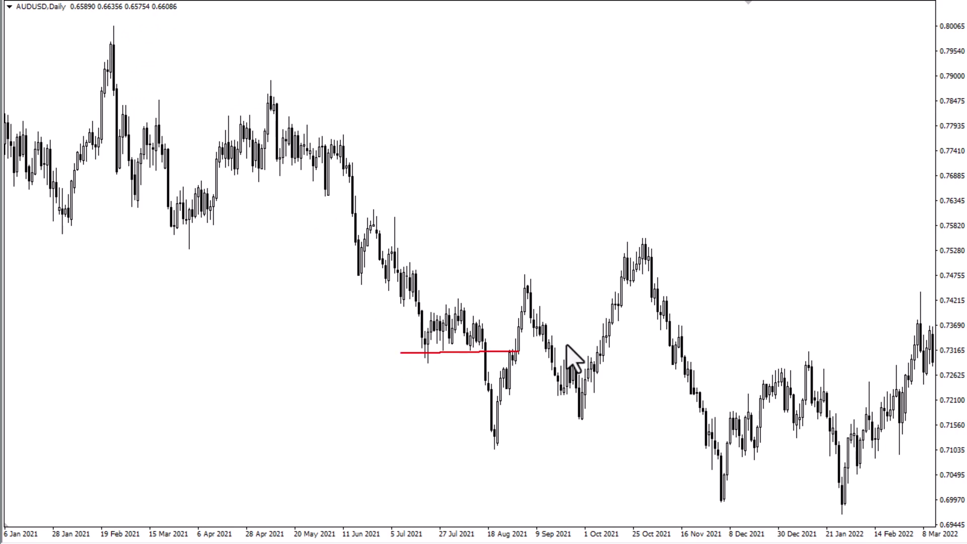
left_click(110, 2)
left_click_drag(416, 273, 524, 356)
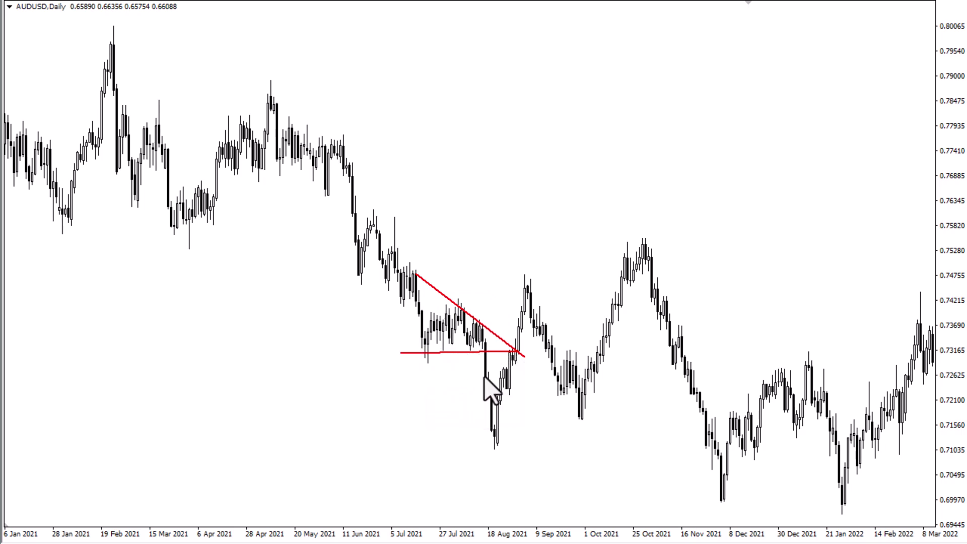
Add a vertical triangle-height line and move it below the breakdown point.
left_click(103, 1)
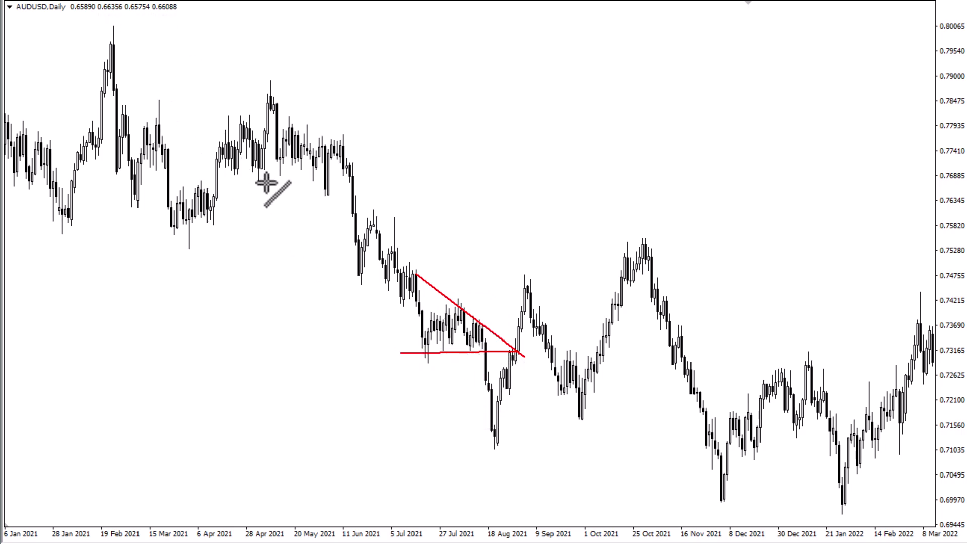
left_click_drag(416, 274, 420, 352)
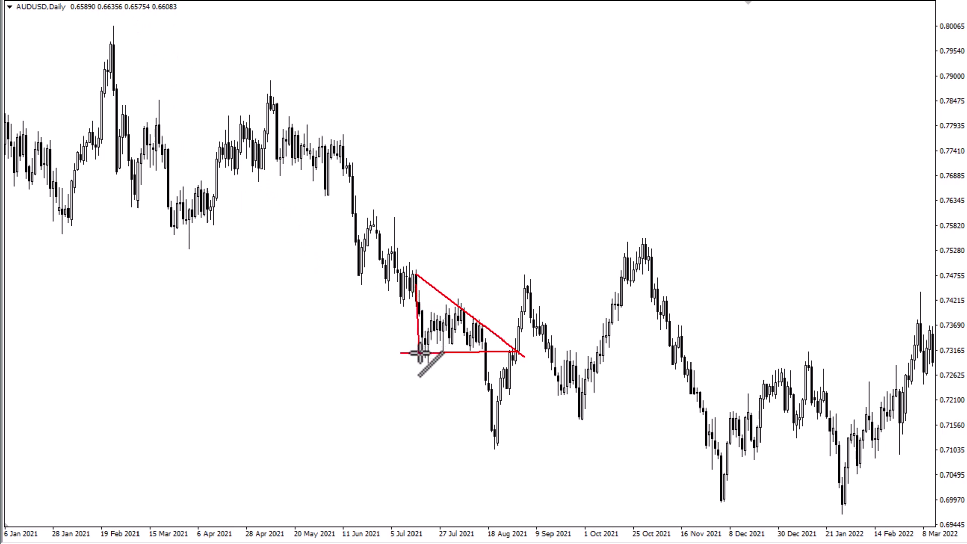
double_click(416, 321)
left_click_drag(416, 317, 492, 388)
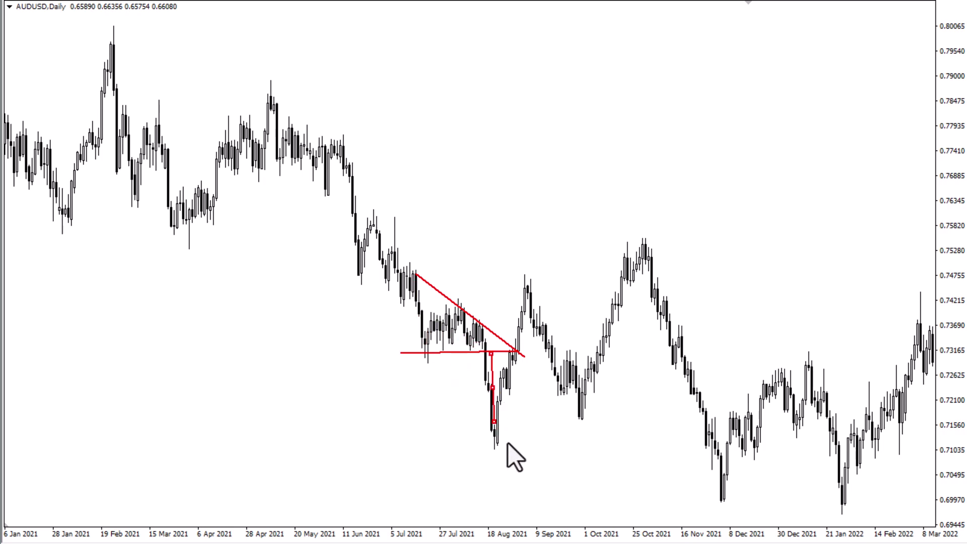
right_click(493, 418)
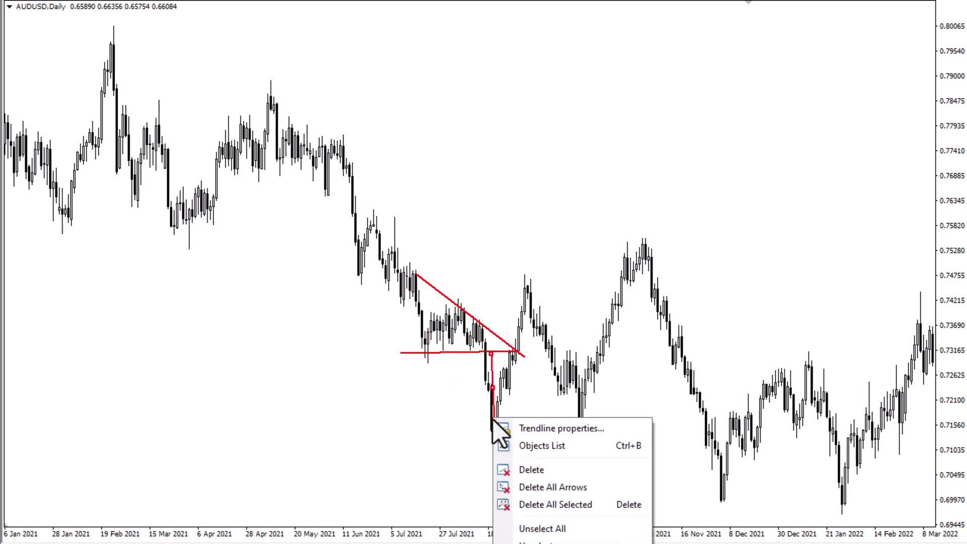
Delete the measured-move line, the horizontal base and the diagonal trendline.
left_click(527, 468)
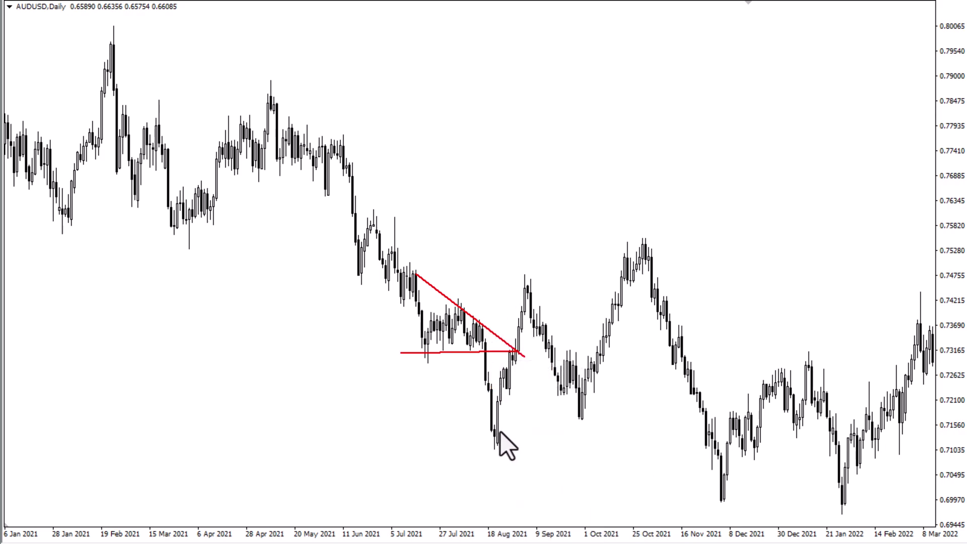
right_click(499, 352)
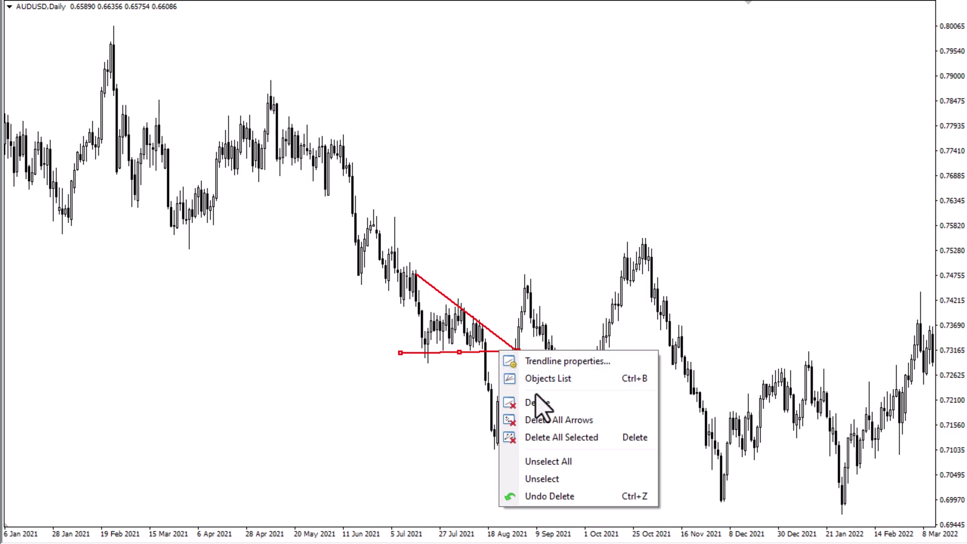
left_click(536, 401)
right_click(518, 354)
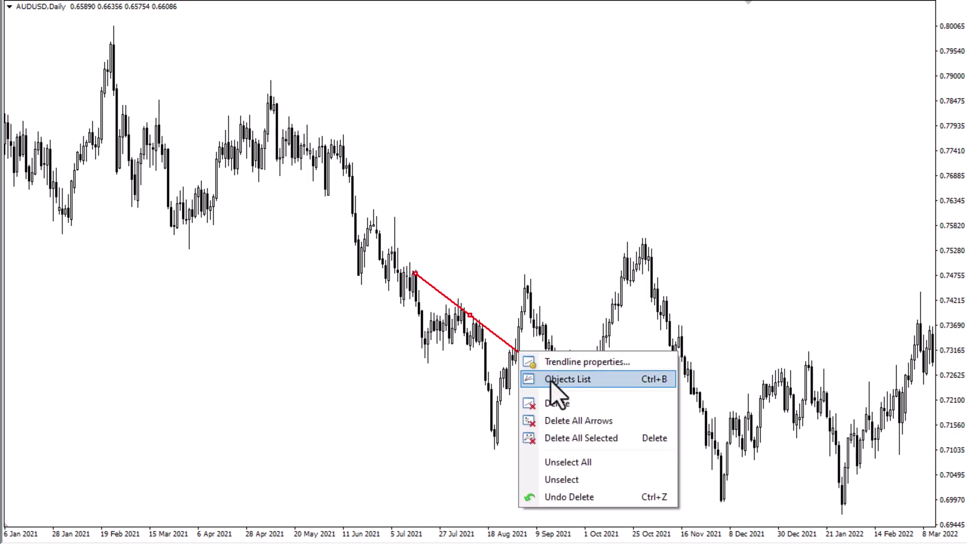
left_click(553, 401)
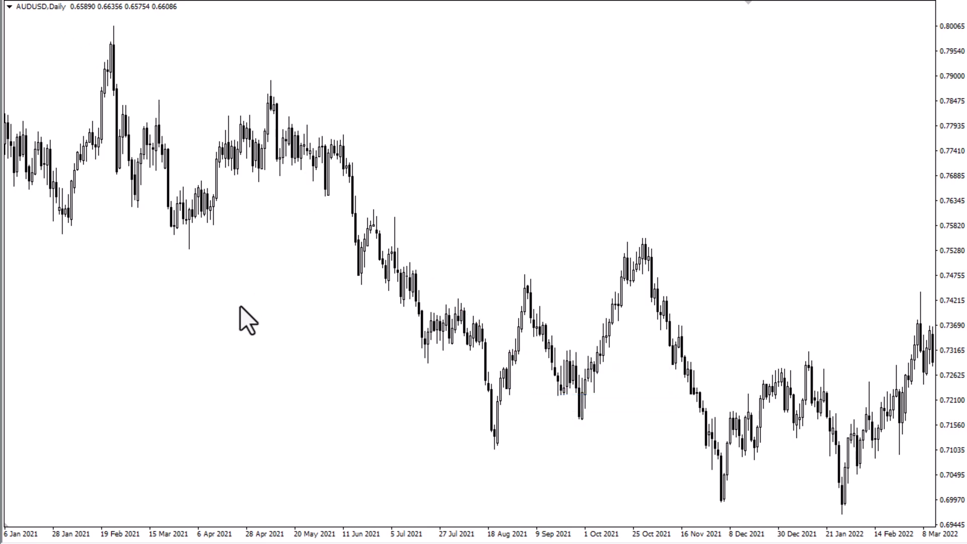
Scroll the chart back to show Nov 2019 through Jan 2021.
left_click_drag(242, 317, 535, 313)
left_click_drag(333, 332, 620, 297)
left_click_drag(487, 309, 616, 272)
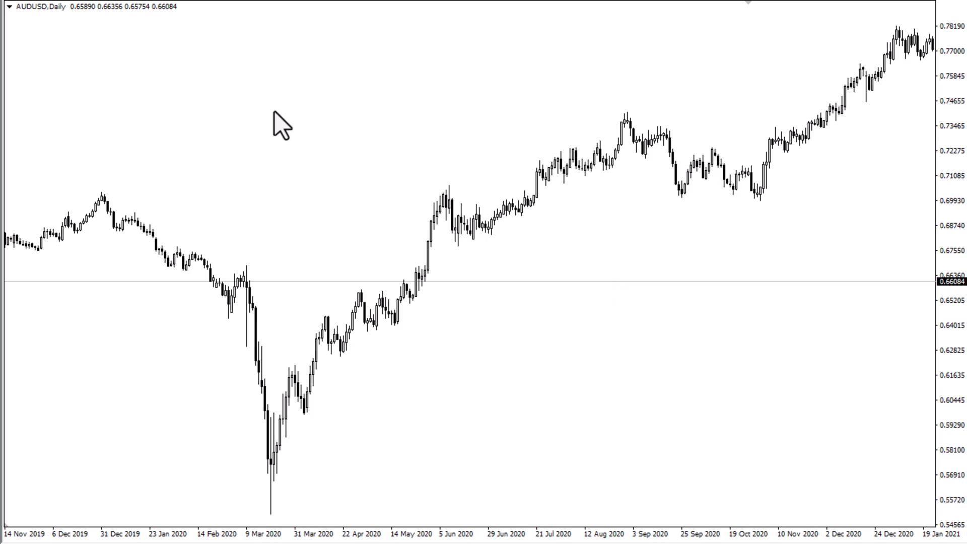
left_click(227, 5)
left_click_drag(447, 191, 509, 233)
left_click(100, 5)
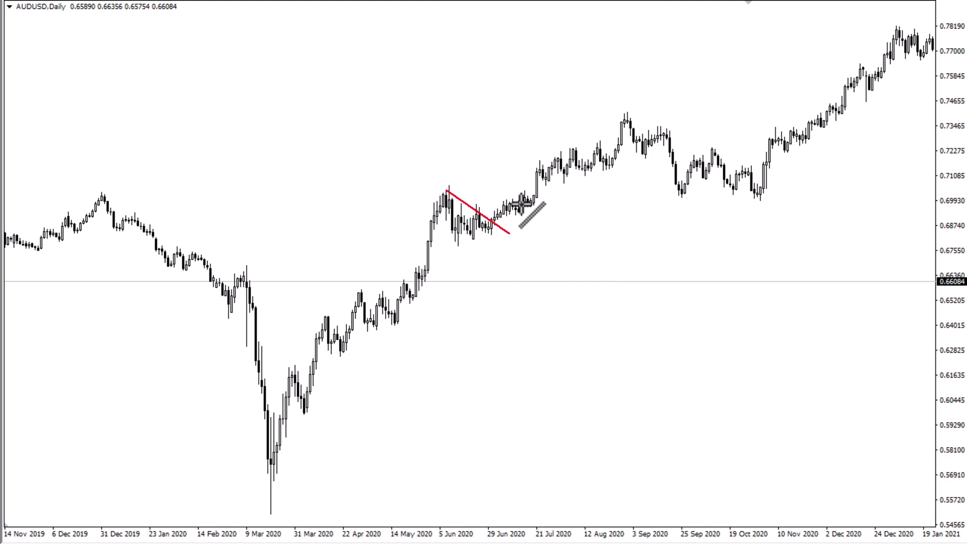
left_click_drag(431, 243, 515, 238)
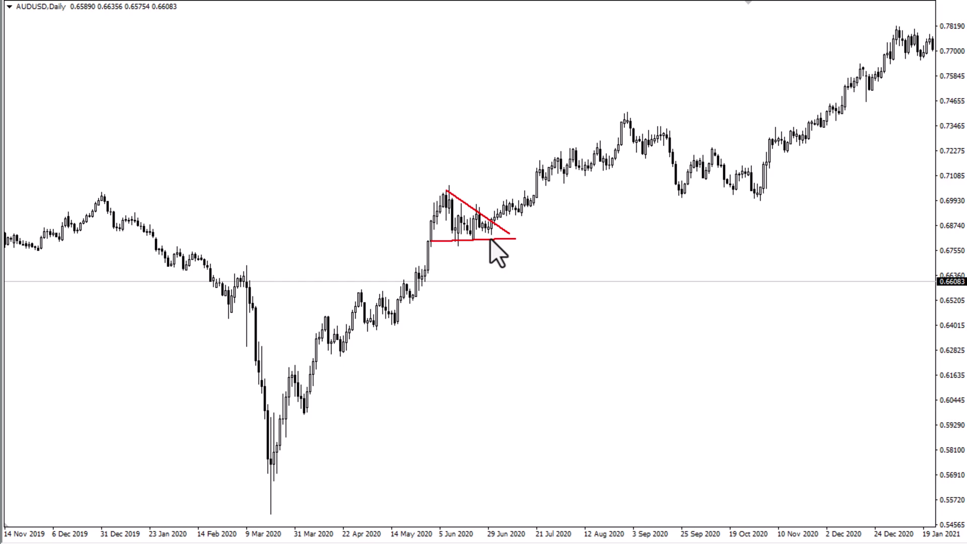
double_click(509, 239)
right_click(509, 240)
left_click(523, 294)
double_click(510, 232)
right_click(509, 232)
left_click(535, 279)
left_click_drag(415, 327, 664, 284)
Scroll the daily chart back through 2019 and 2018 to early 2017.
left_click_drag(297, 306, 467, 287)
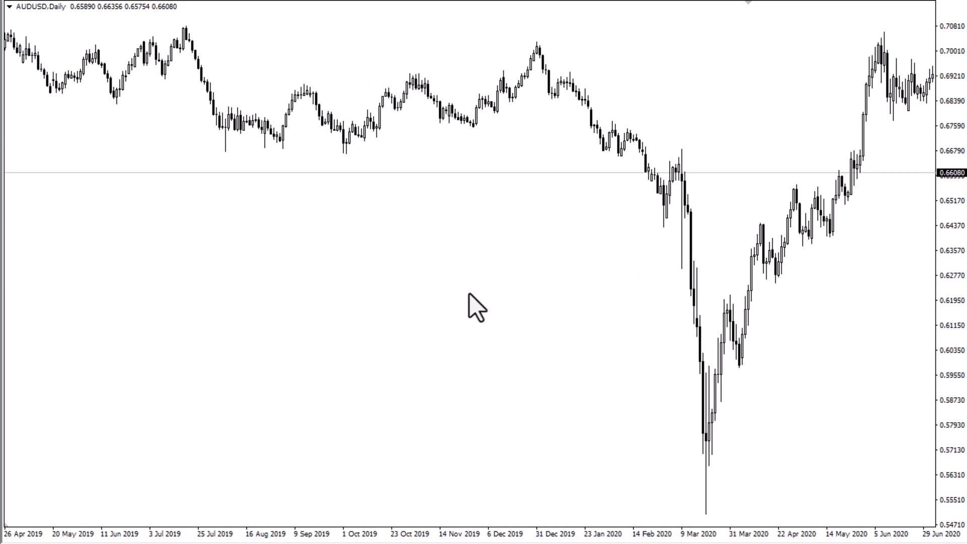
left_click_drag(323, 266, 686, 243)
left_click_drag(371, 259, 730, 216)
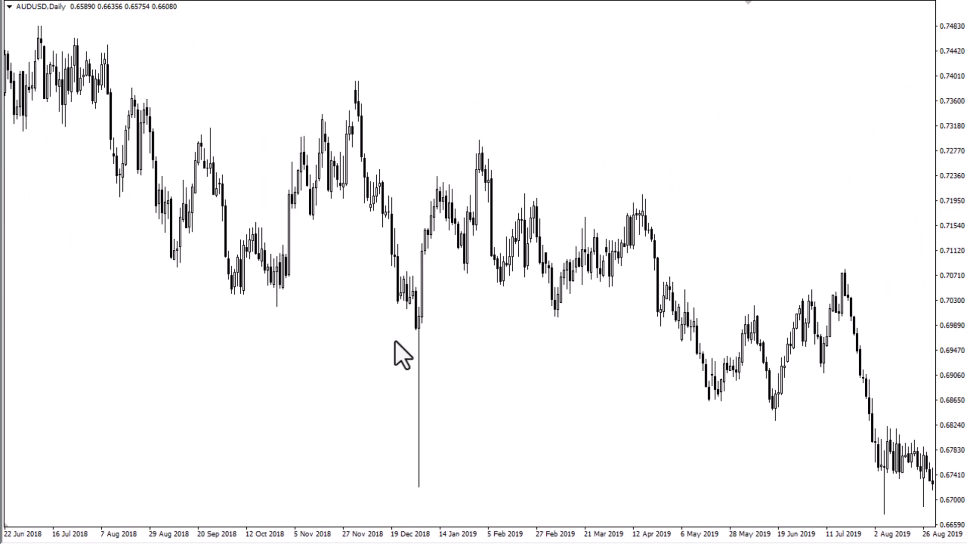
left_click_drag(397, 346, 691, 285)
left_click_drag(397, 227, 614, 231)
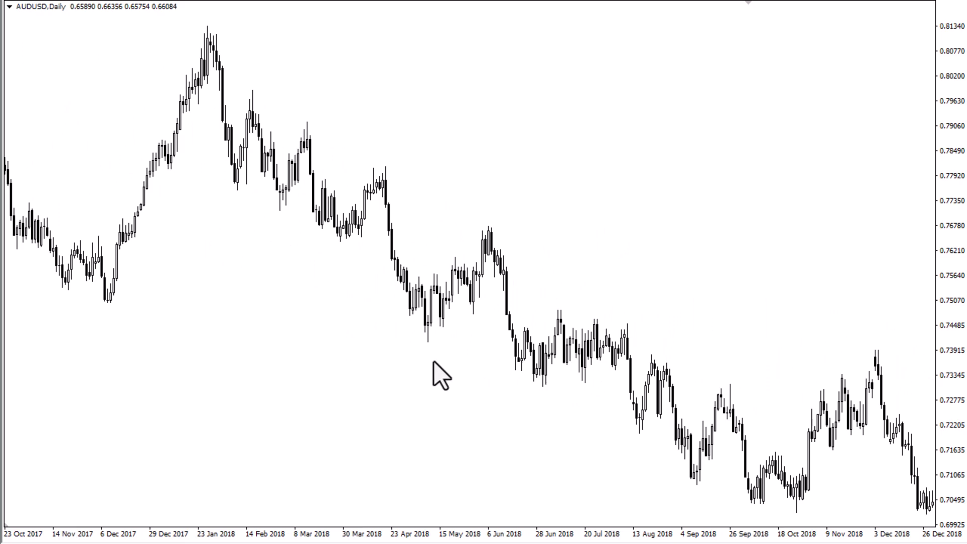
left_click_drag(422, 361, 719, 284)
left_click_drag(366, 304, 740, 280)
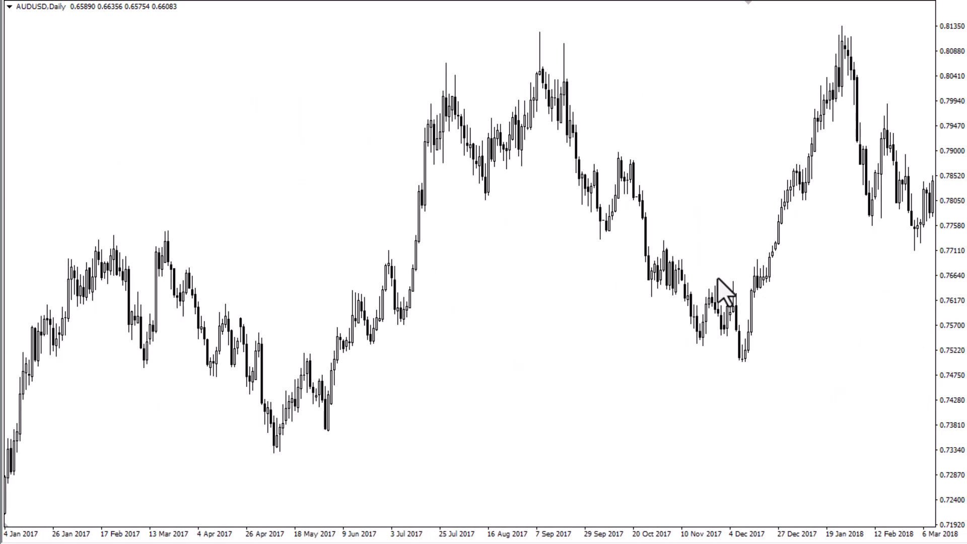
Move forward to mid-2018 and switch the chart to the H4 timeframe.
left_click_drag(695, 231, 369, 111)
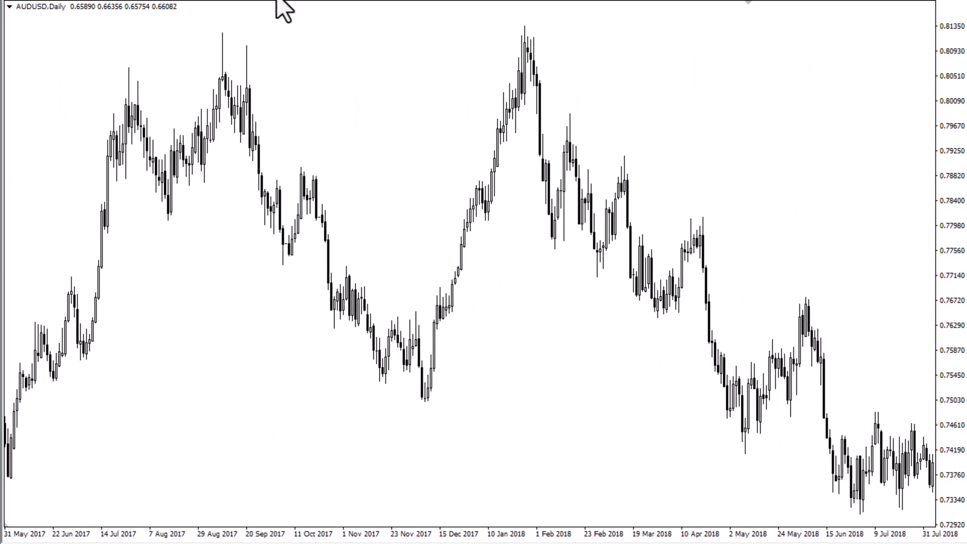
left_click(350, 3)
left_click_drag(630, 198, 301, 213)
Pan the H4 chart forward from August 2020 into January 2021.
left_click_drag(739, 276, 422, 268)
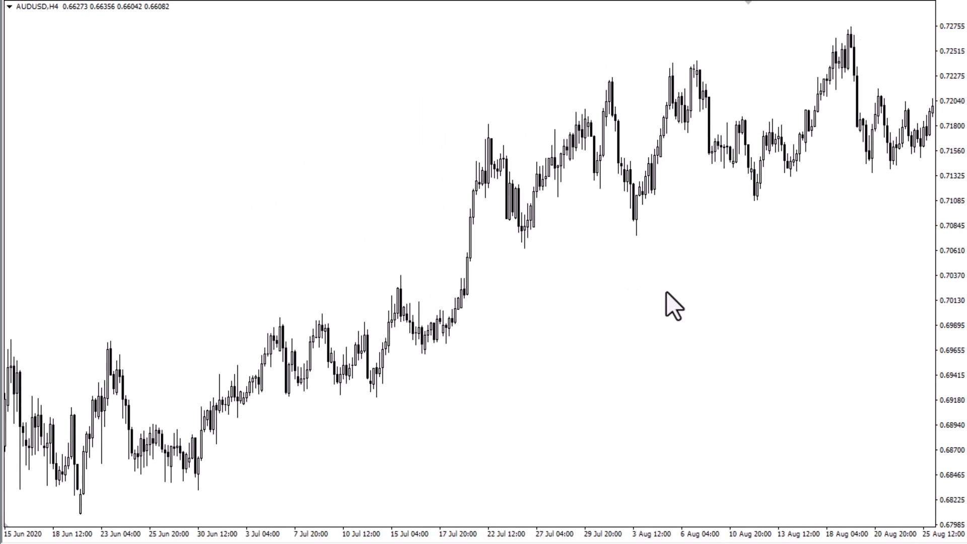
left_click_drag(666, 292, 362, 274)
left_click_drag(821, 287, 463, 277)
left_click_drag(757, 191, 463, 178)
left_click_drag(729, 166, 488, 152)
left_click_drag(768, 221, 368, 227)
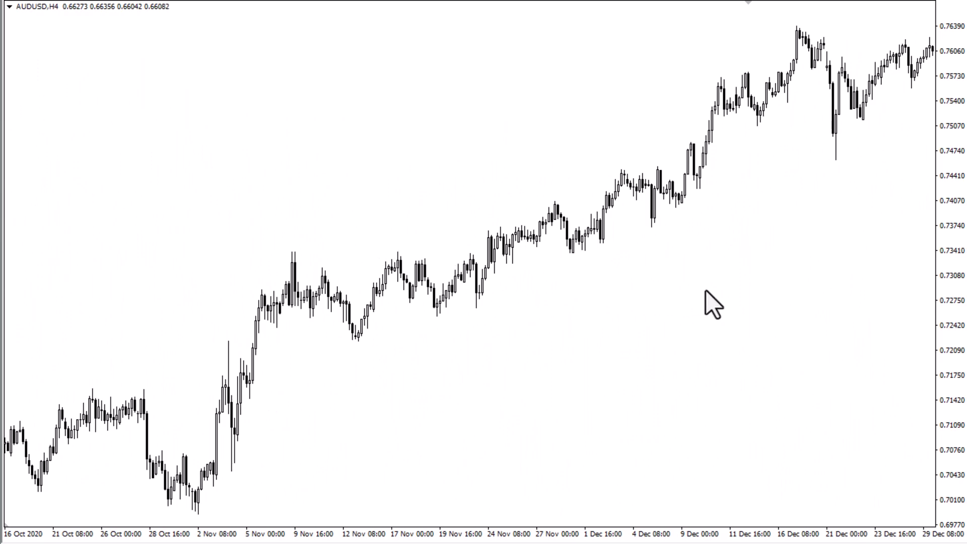
left_click_drag(705, 290, 522, 291)
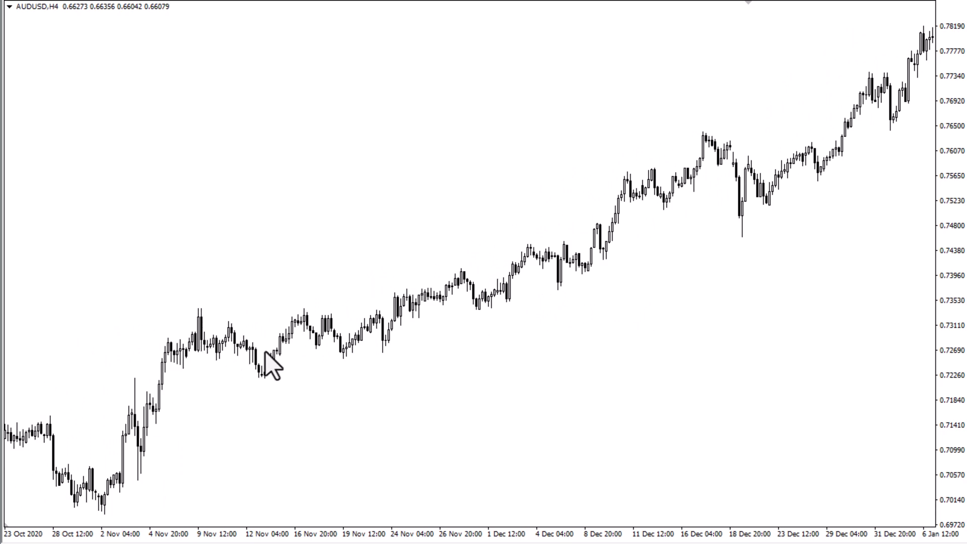
Continue panning through March and April to early June 2021.
left_click_drag(672, 316, 397, 318)
left_click_drag(473, 338, 370, 338)
left_click_drag(715, 272, 339, 274)
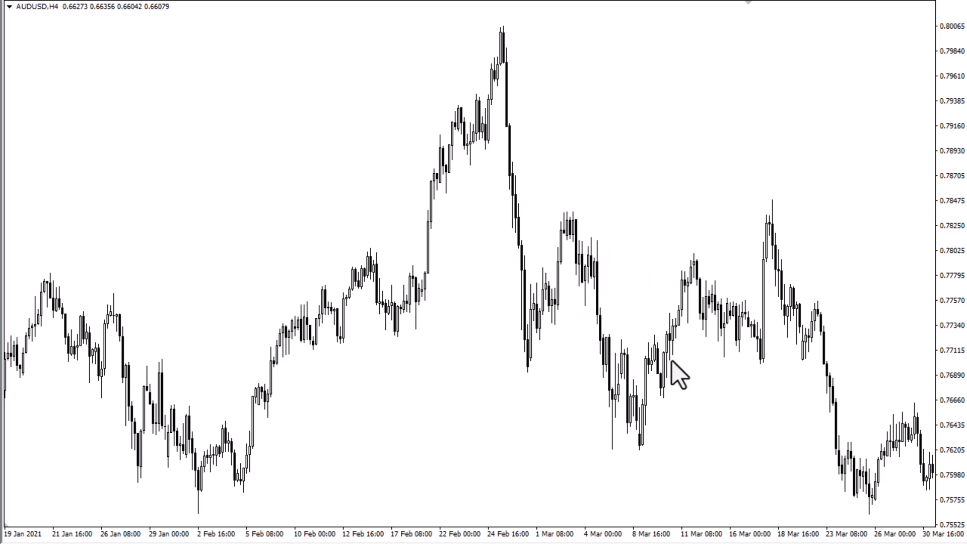
left_click_drag(671, 361, 486, 345)
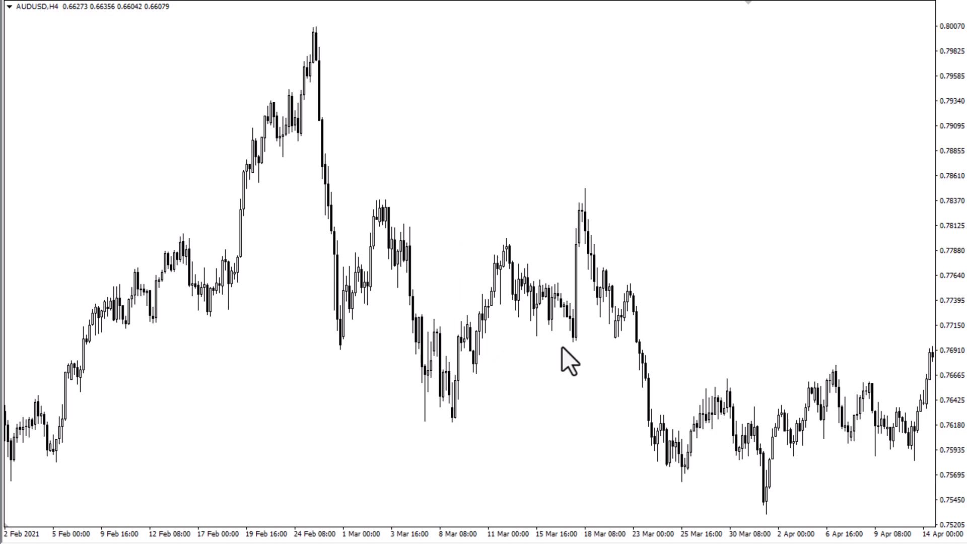
left_click_drag(719, 249, 362, 237)
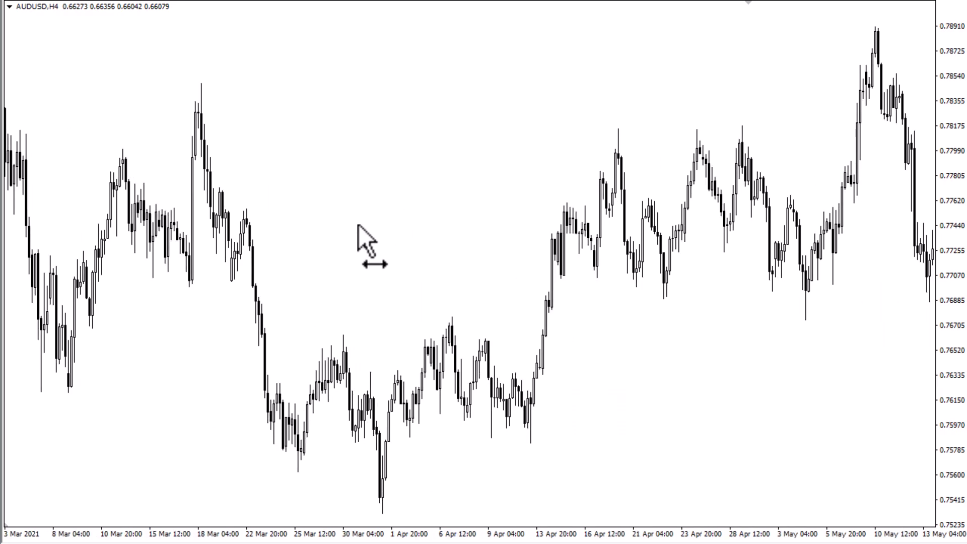
left_click_drag(516, 209, 313, 157)
left_click_drag(596, 156, 460, 156)
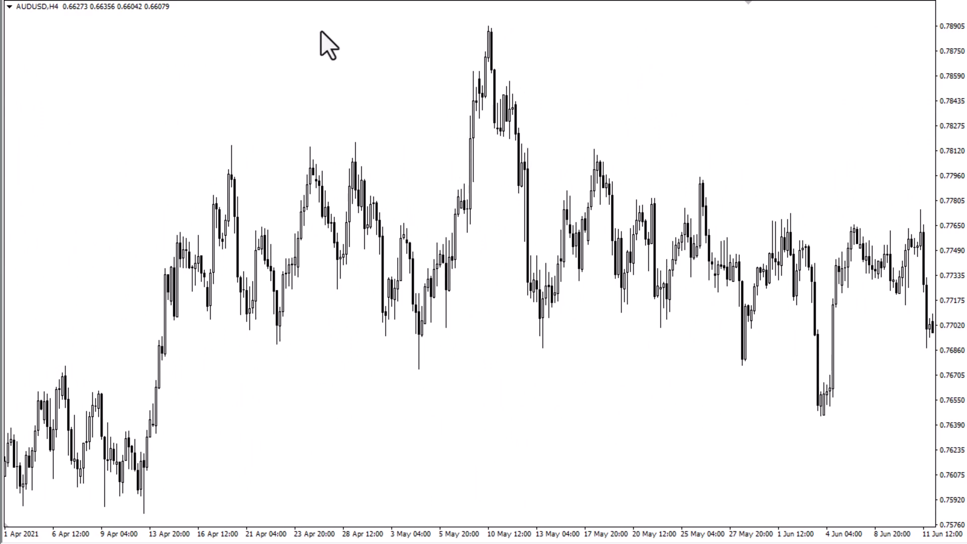
Switch to the H1 timeframe and pan into late April 2021.
left_click(335, 1)
left_click_drag(786, 206, 351, 205)
left_click_drag(800, 227, 442, 226)
Bring mid-May 2021 into view and draw a falling line across the 18–19 May highs plus a flat support line.
left_click_drag(654, 229, 270, 226)
left_click_drag(591, 196, 319, 209)
left_click_drag(603, 225, 261, 224)
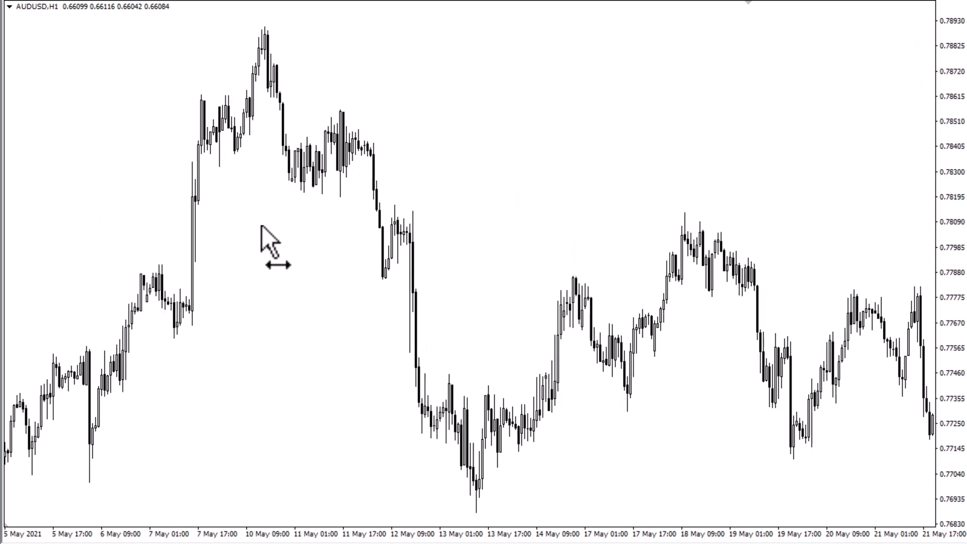
left_click_drag(740, 222, 677, 223)
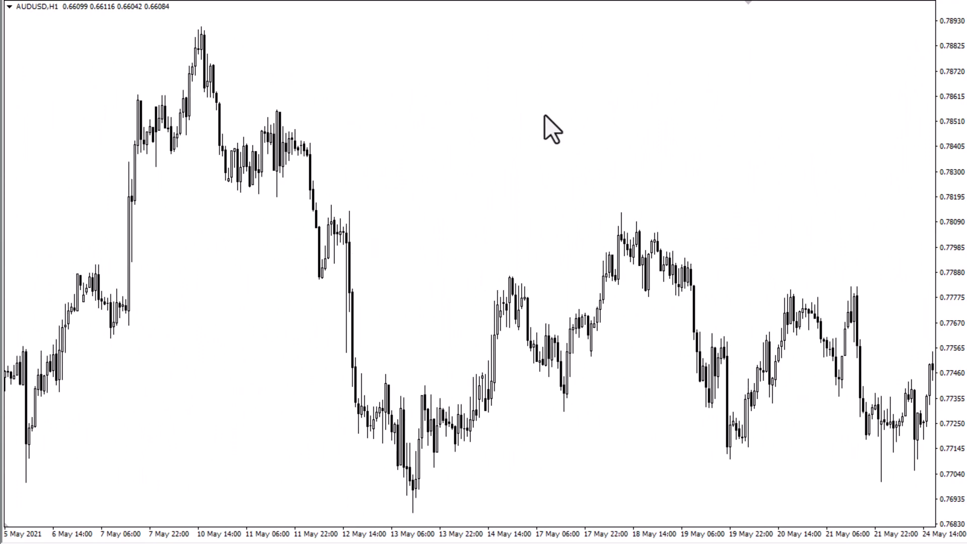
left_click(123, 1)
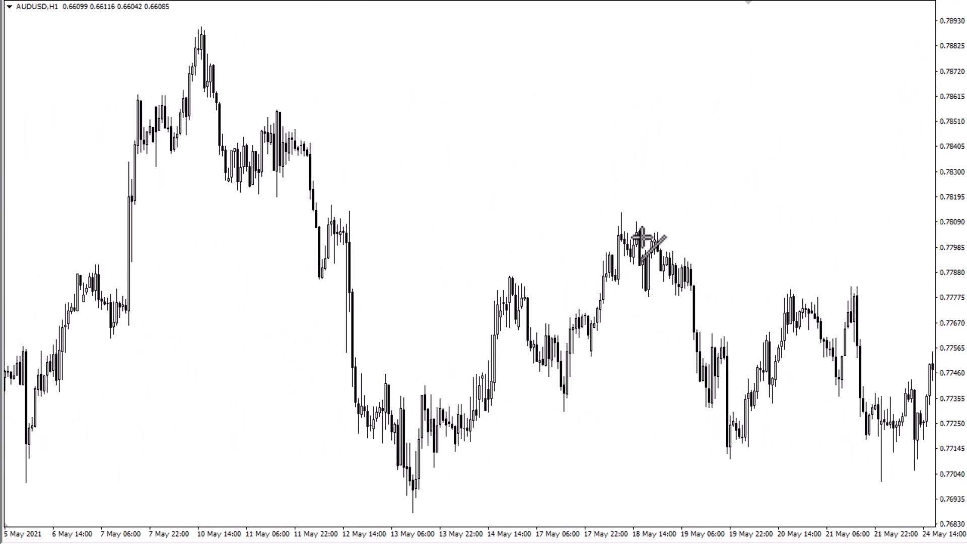
left_click_drag(622, 214, 726, 292)
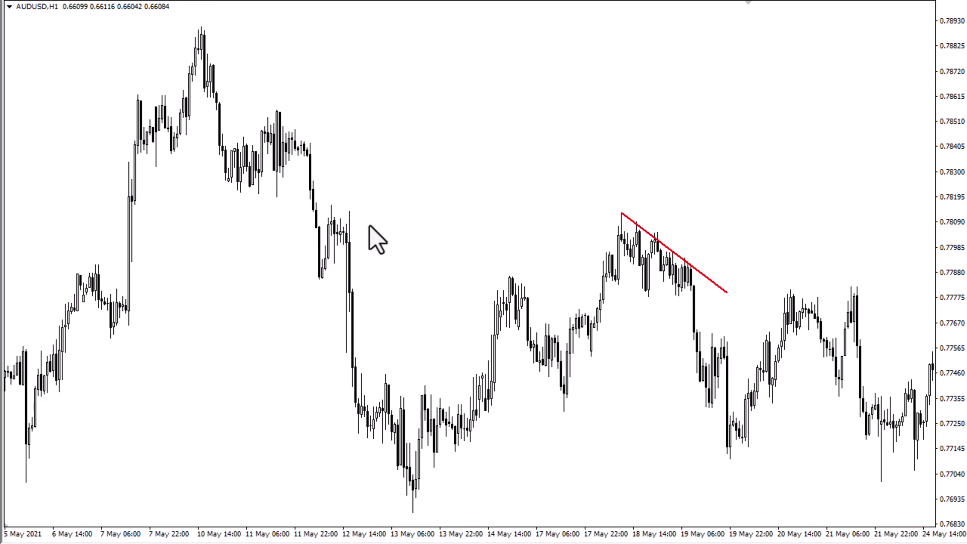
left_click(107, 1)
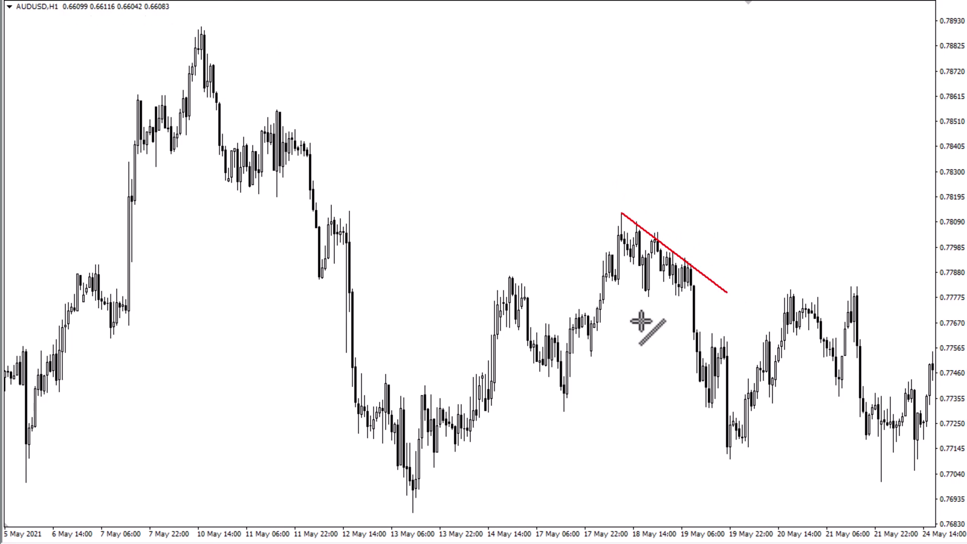
left_click_drag(595, 299, 756, 294)
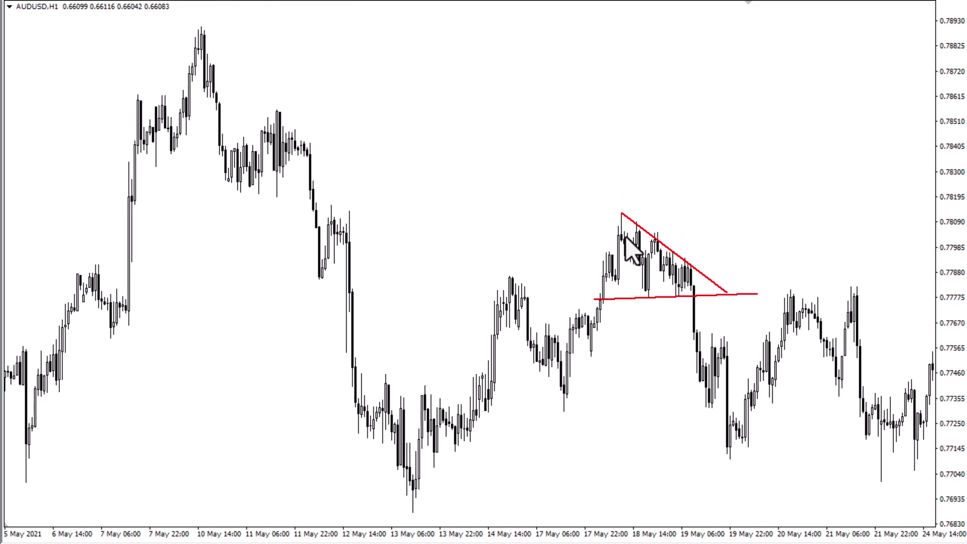
Extend the descending line to meet the support and mark a horizontal level at the 0.78107 peak.
double_click(621, 214)
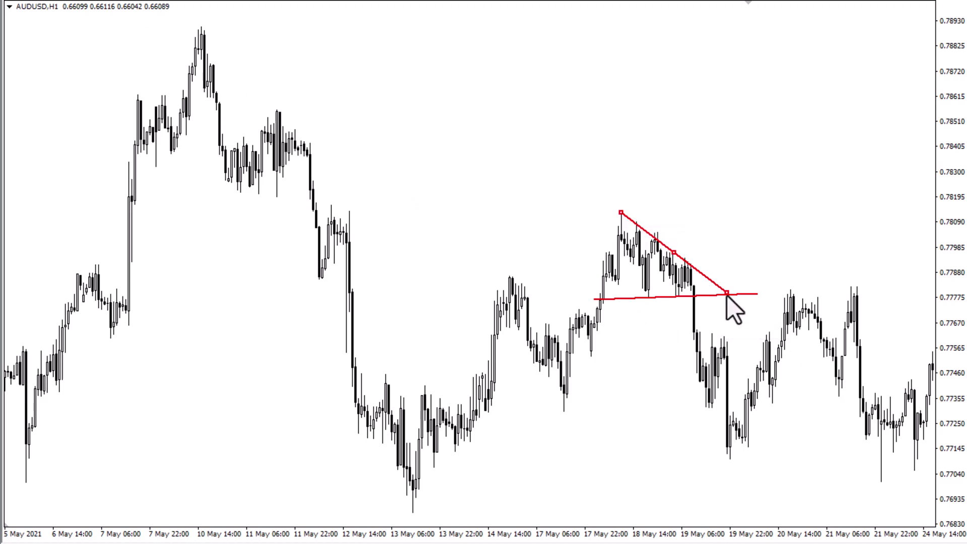
left_click_drag(729, 295, 741, 295)
double_click(741, 295)
double_click(761, 297)
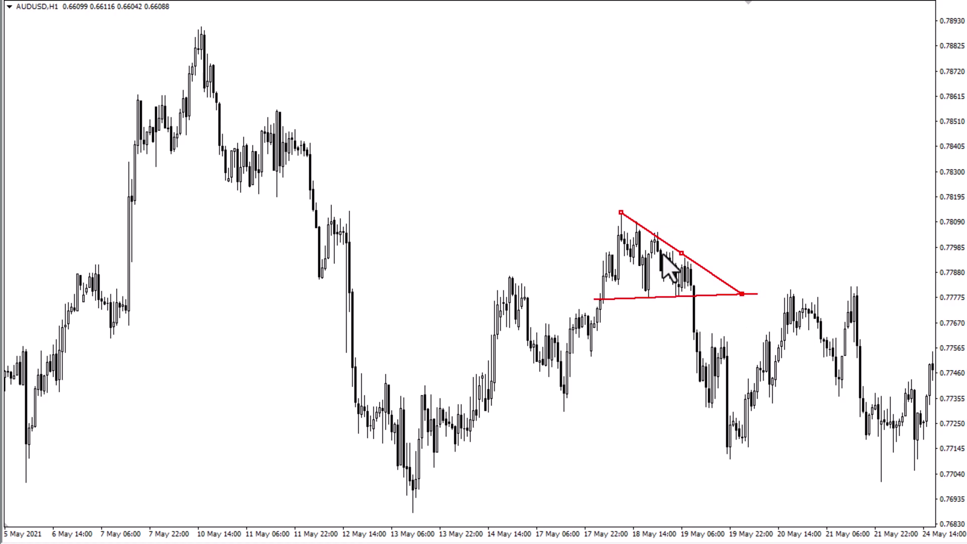
double_click(679, 255)
left_click(92, 6)
left_click(373, 218)
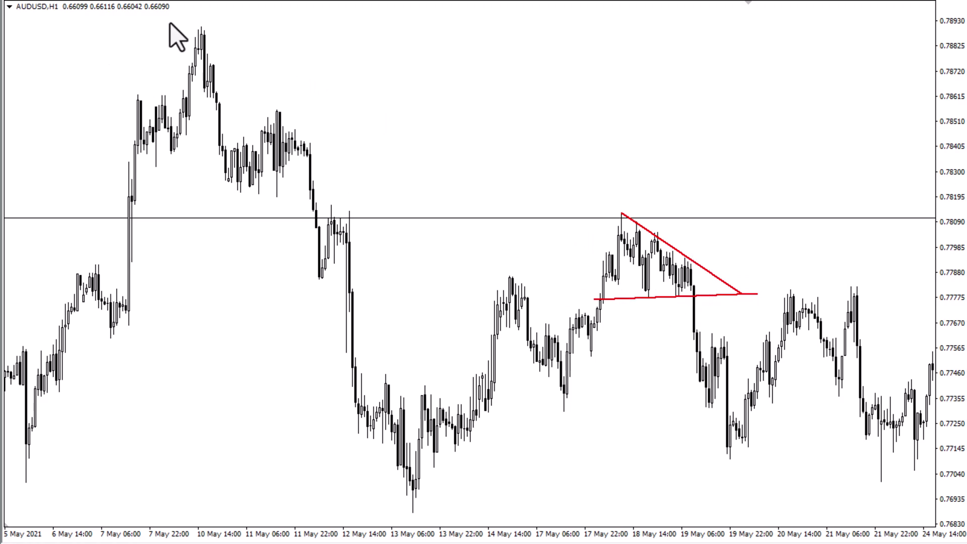
Draw a vertical measured-move line down from the breakout and a horizontal level near 0.7740 at its end.
left_click(114, 3)
left_click_drag(609, 215, 611, 299)
double_click(611, 262)
left_click_drag(621, 259, 755, 341)
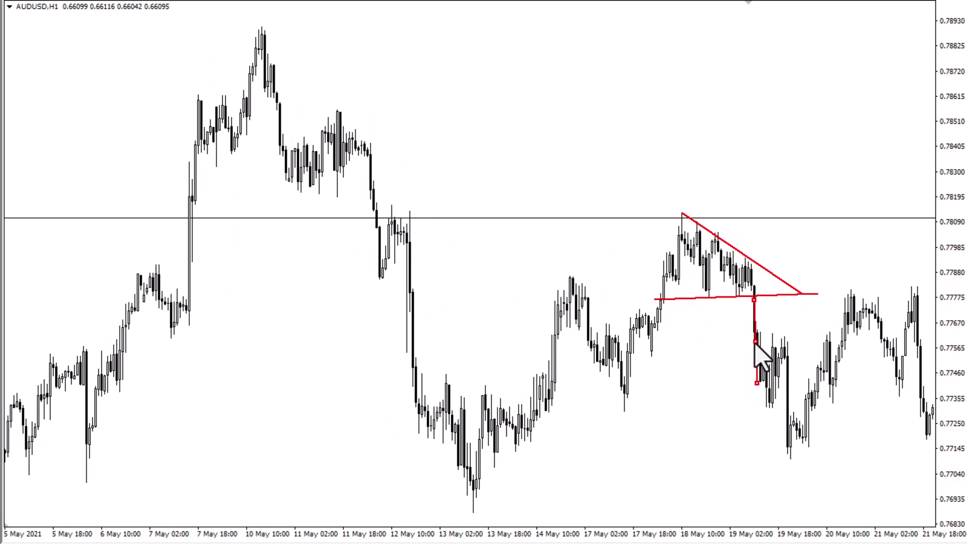
left_click_drag(621, 386, 614, 410)
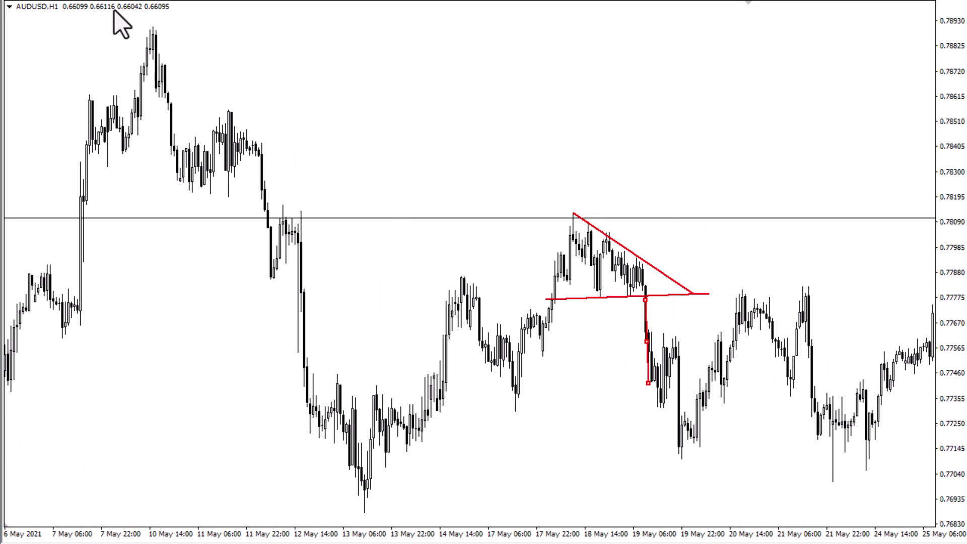
left_click(309, 382)
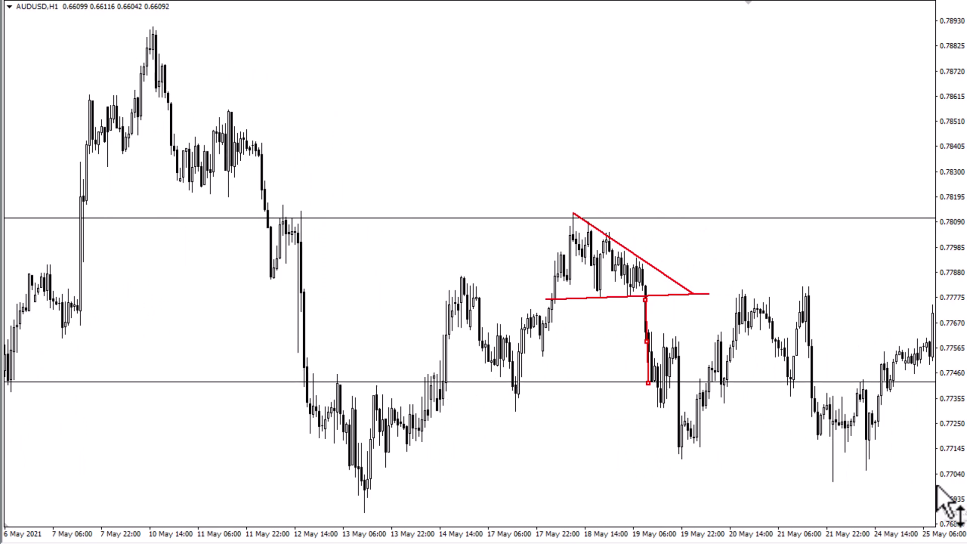
Delete the flat red support line, the descending trendline and the measured-move line.
double_click(707, 295)
right_click(706, 295)
left_click(751, 349)
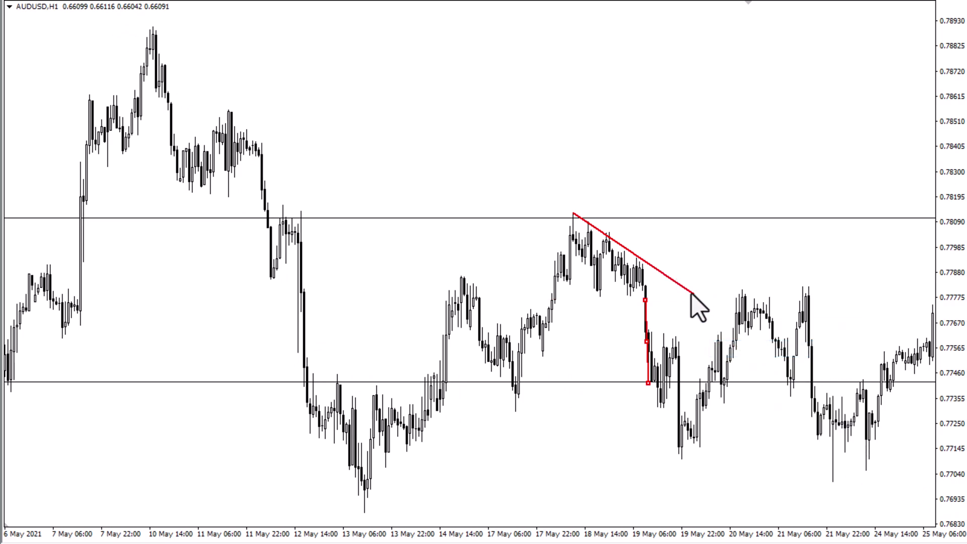
right_click(689, 293)
left_click(706, 340)
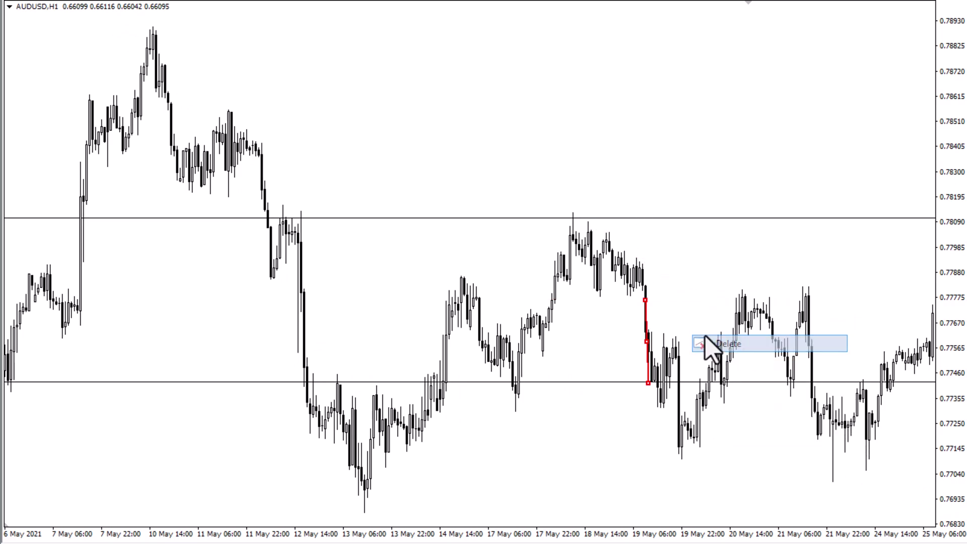
right_click(646, 337)
left_click(683, 387)
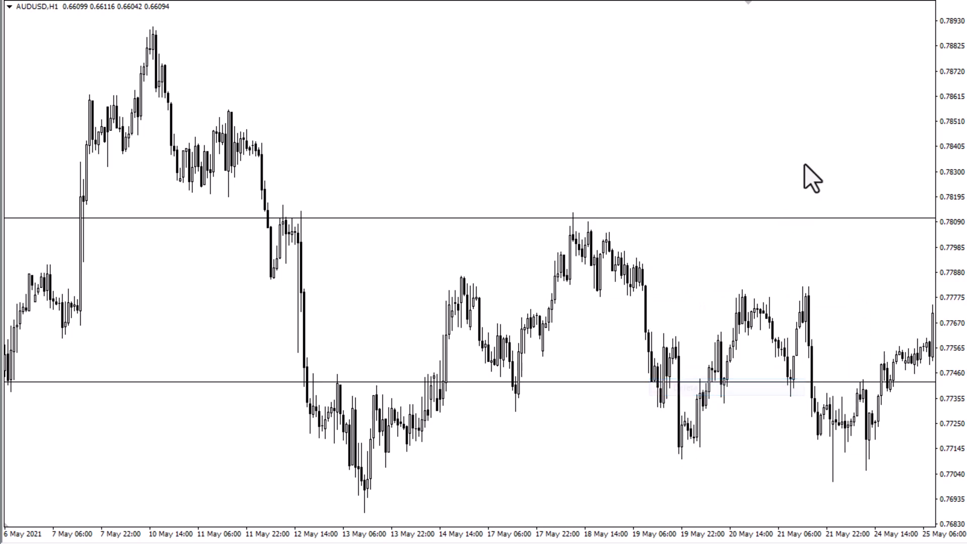
Remove both horizontal levels through the Objects List, then scroll to later May dates.
right_click(576, 139)
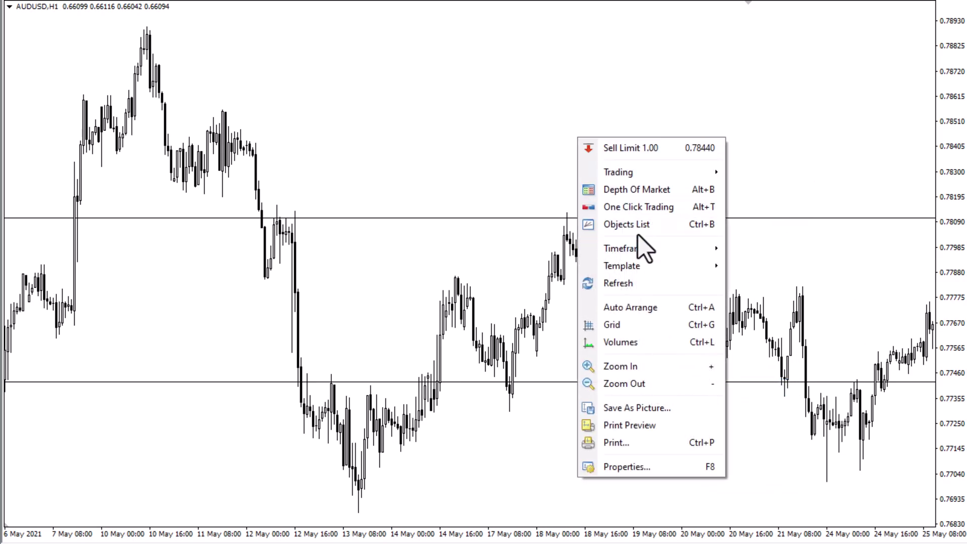
left_click(646, 224)
left_click(314, 85)
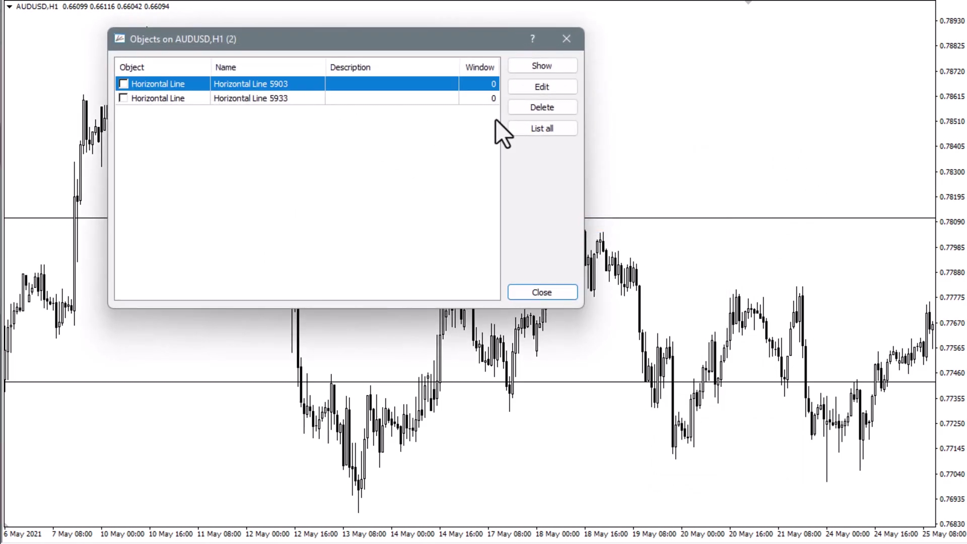
left_click(537, 109)
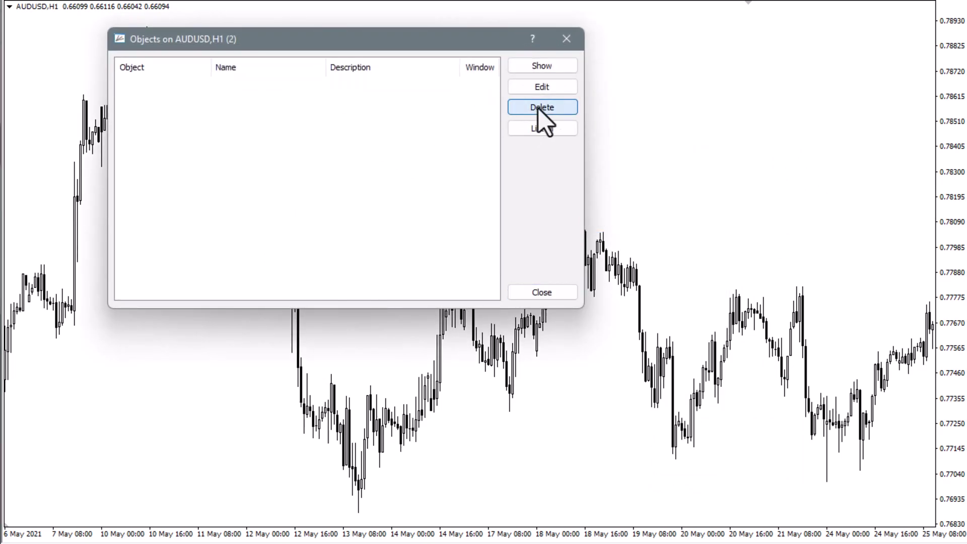
left_click(566, 39)
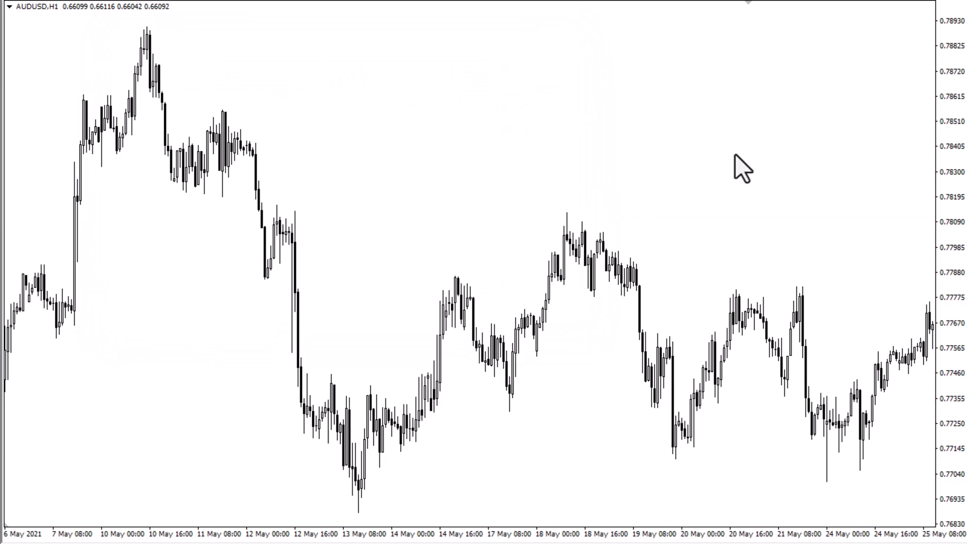
left_click_drag(732, 142, 458, 151)
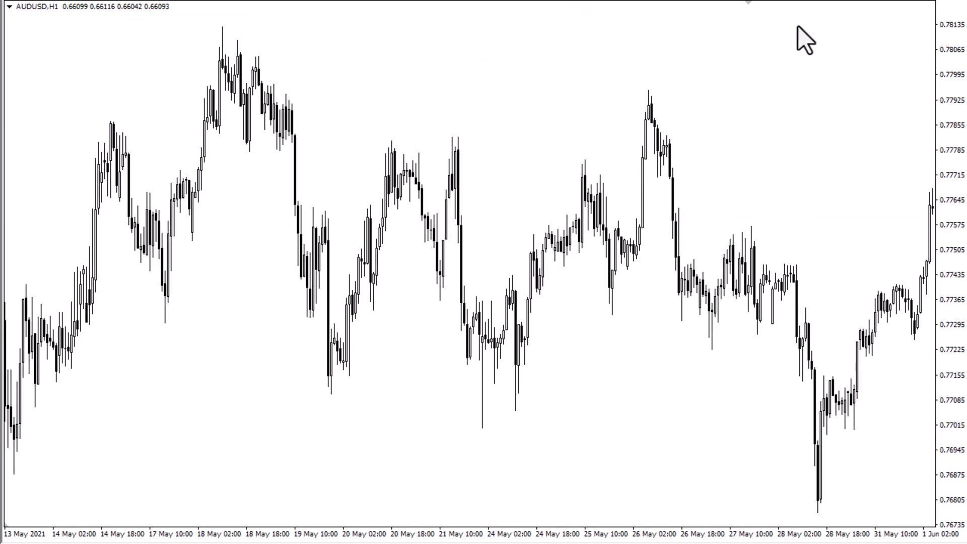